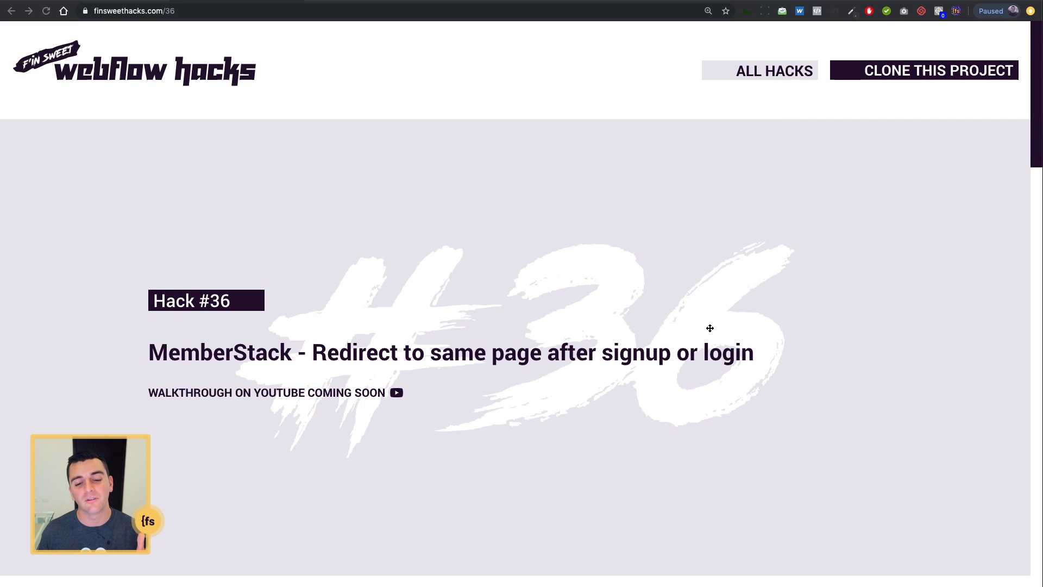
- Scroll down the Hack #36 page to the 'Create a test account' live example form
scroll(710, 328, "down", 8)
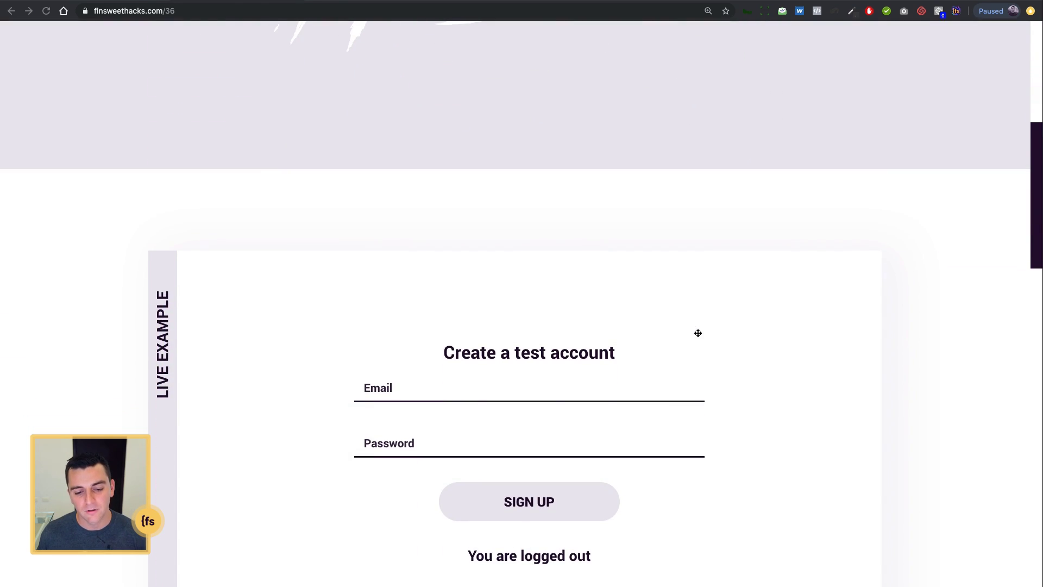
scroll(522, 430, "down", 1)
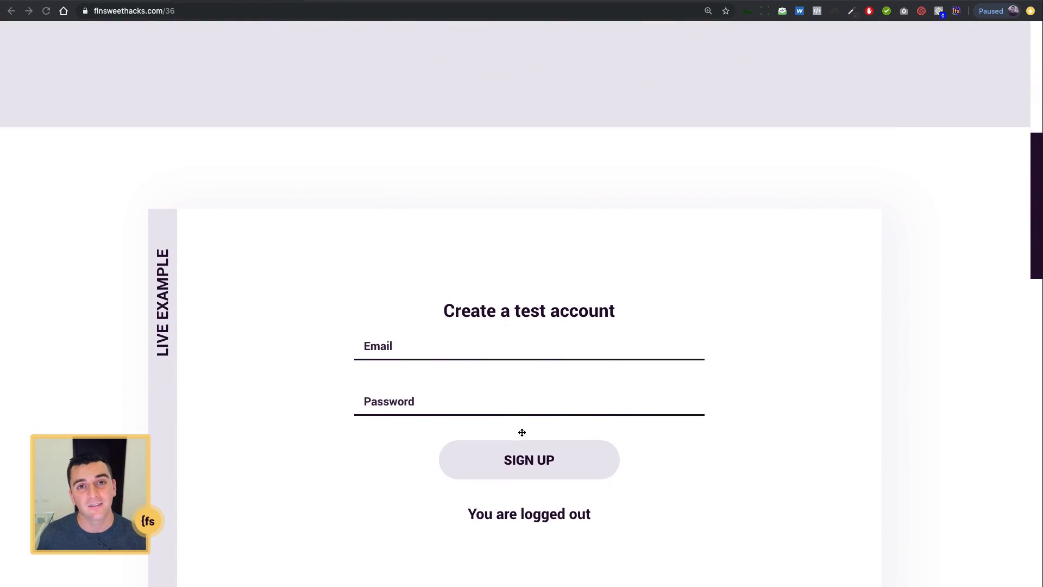
scroll(521, 432, "down", 1)
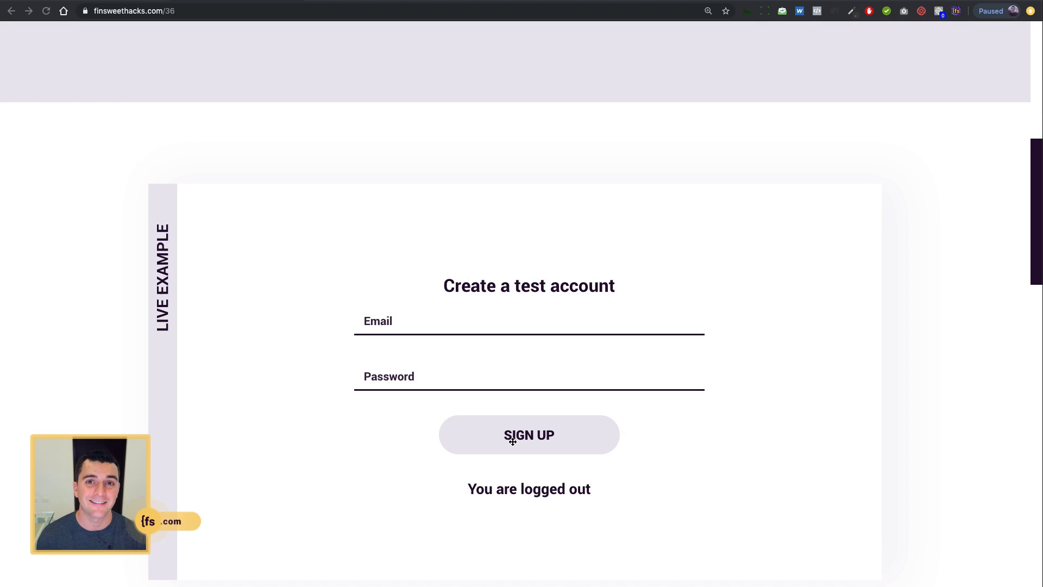
- Fill in a test email and password in the signup form and submit SIGN UP
left_click(479, 333)
type("kokgiejr")
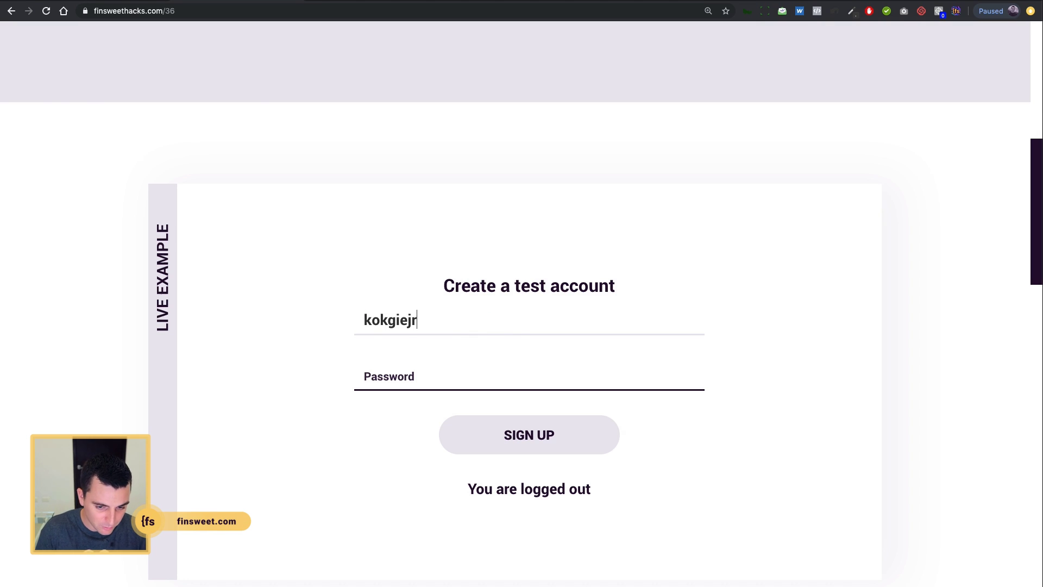
type("@jifdg.com")
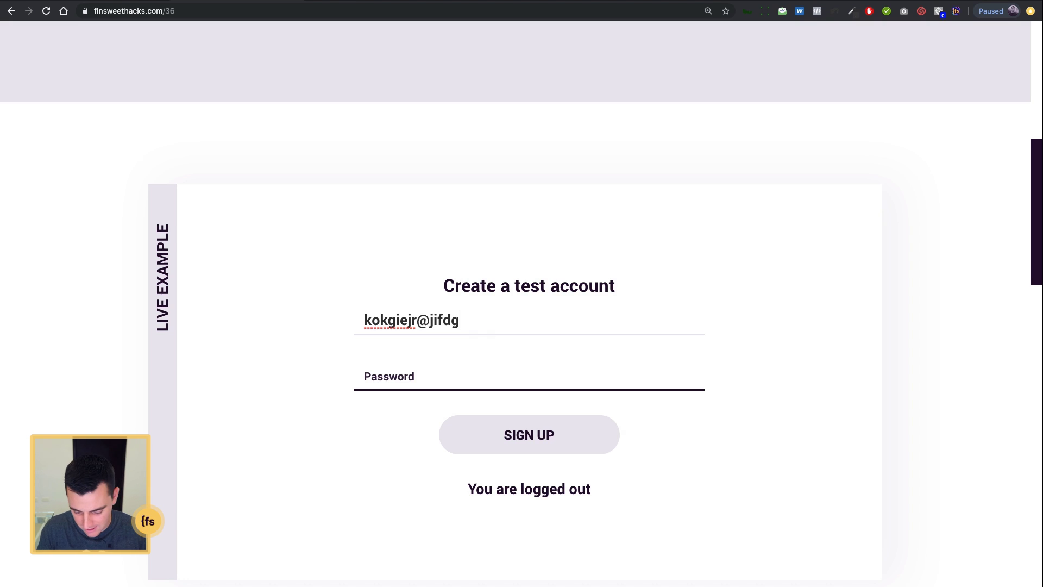
key("Tab")
type("12345678")
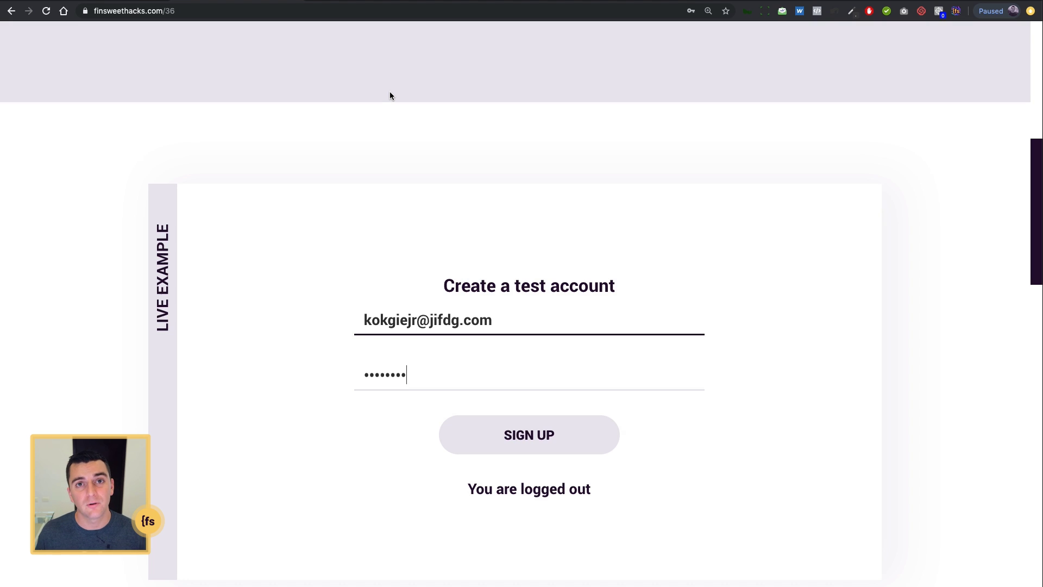
scroll(390, 97, "down", 2)
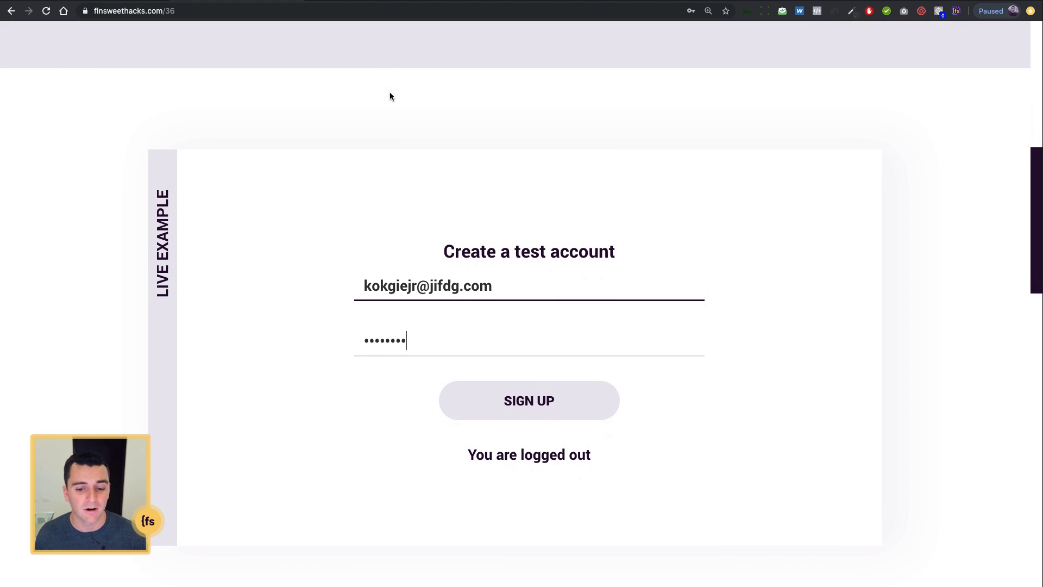
left_click(539, 408)
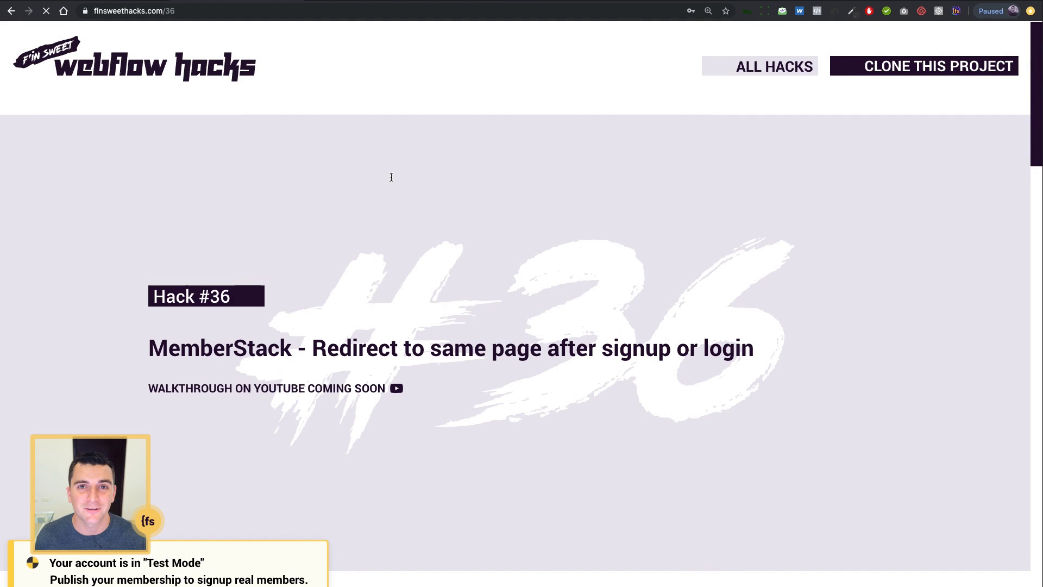
- Scroll down the redirected Hack #36 page showing MemberStack's Test Mode notice
scroll(391, 177, "down", 3)
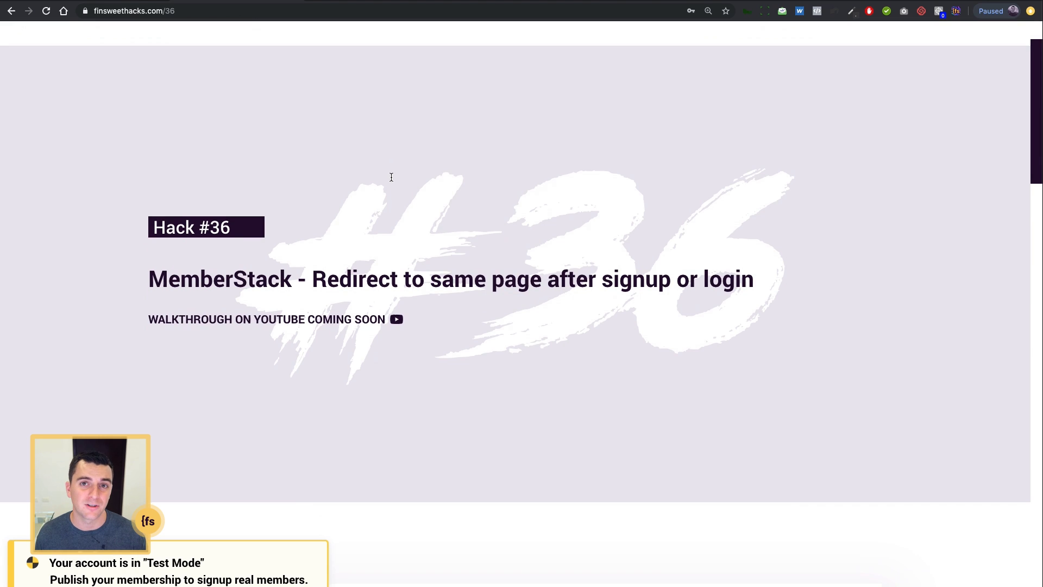
scroll(391, 177, "down", 10)
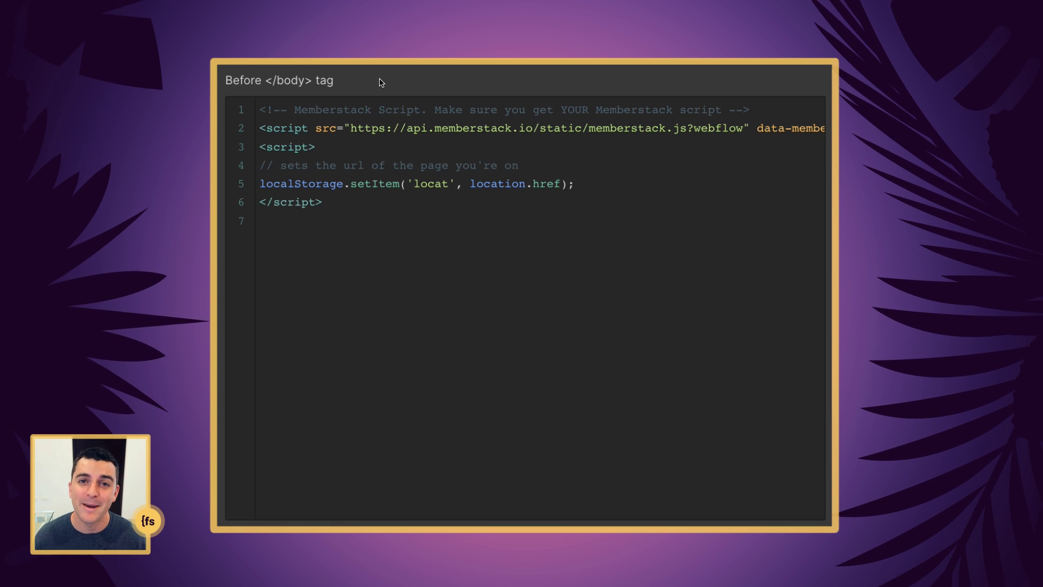
- Highlight the MemberStack script URL, the line-5 localStorage save, and the 'locat' key name
left_click_drag(413, 127, 793, 134)
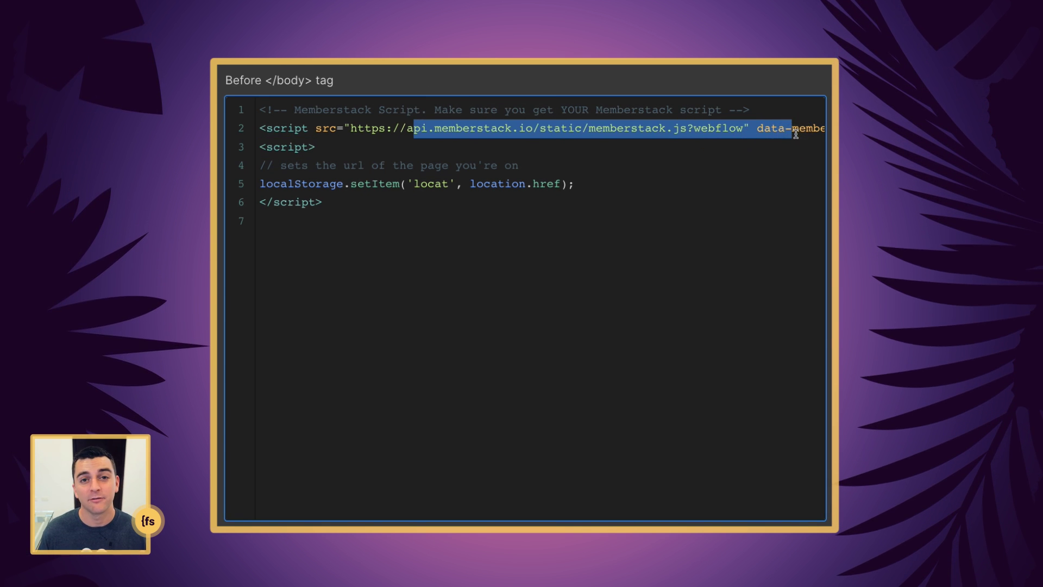
left_click(476, 130)
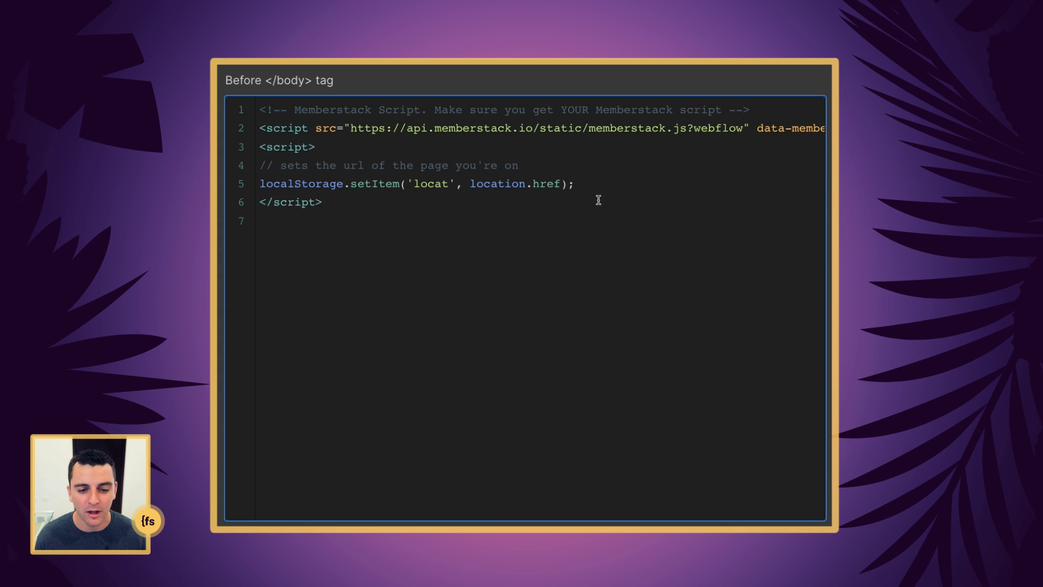
left_click_drag(576, 183, 257, 186)
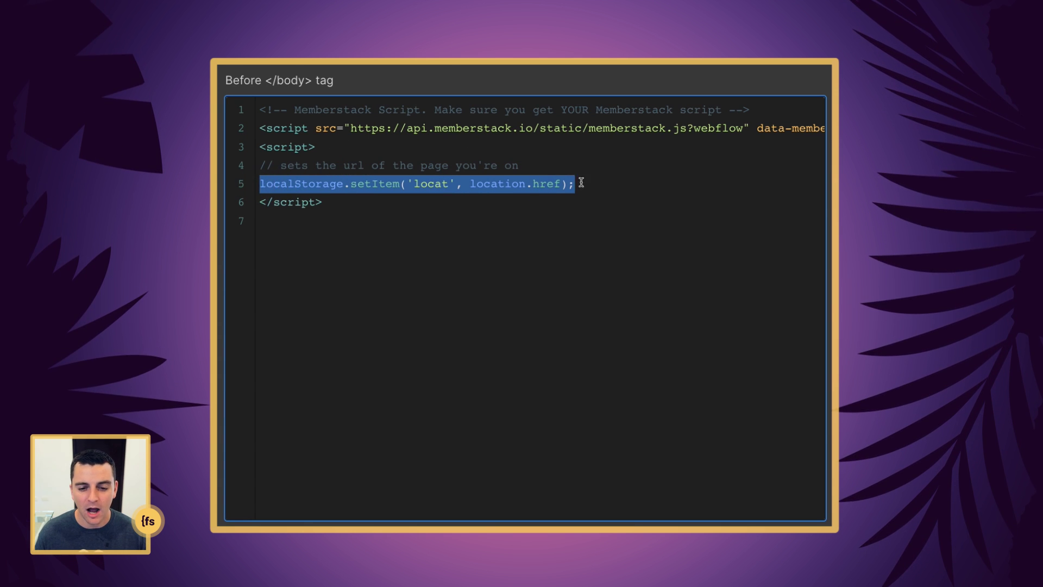
left_click(435, 196)
left_click_drag(343, 184, 246, 182)
left_click(384, 208)
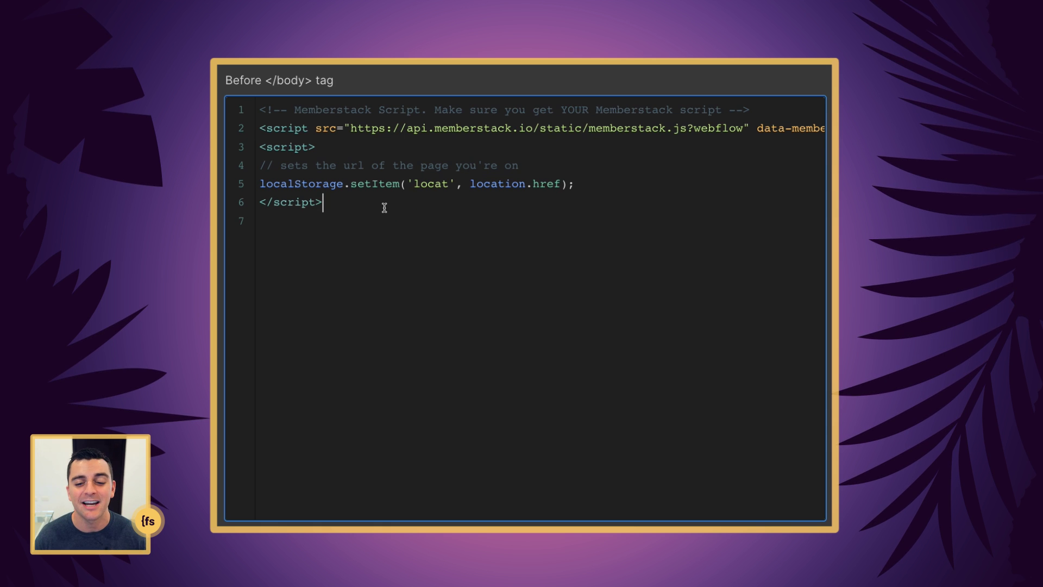
left_click_drag(450, 184, 568, 184)
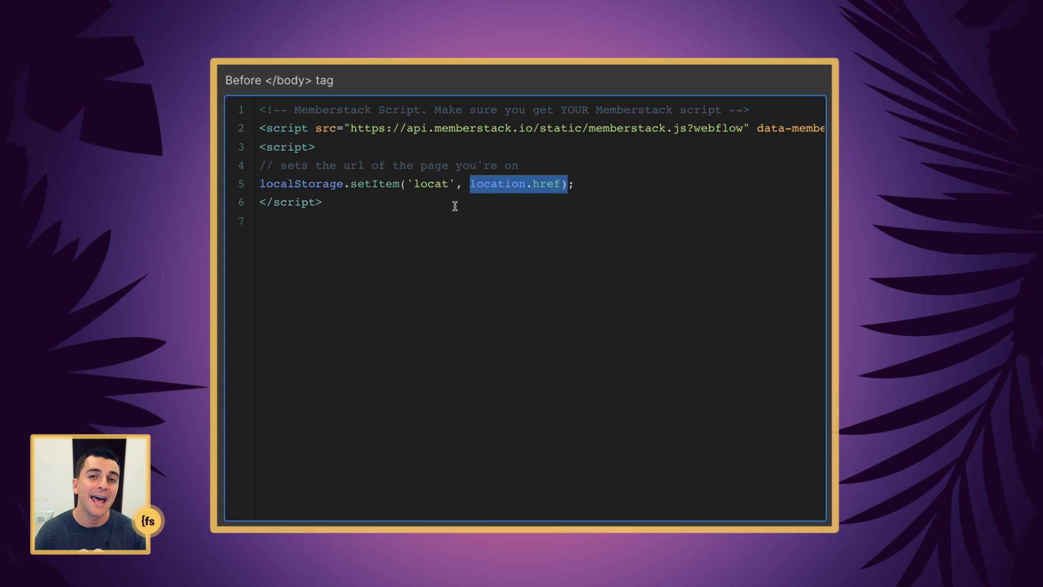
left_click(479, 206)
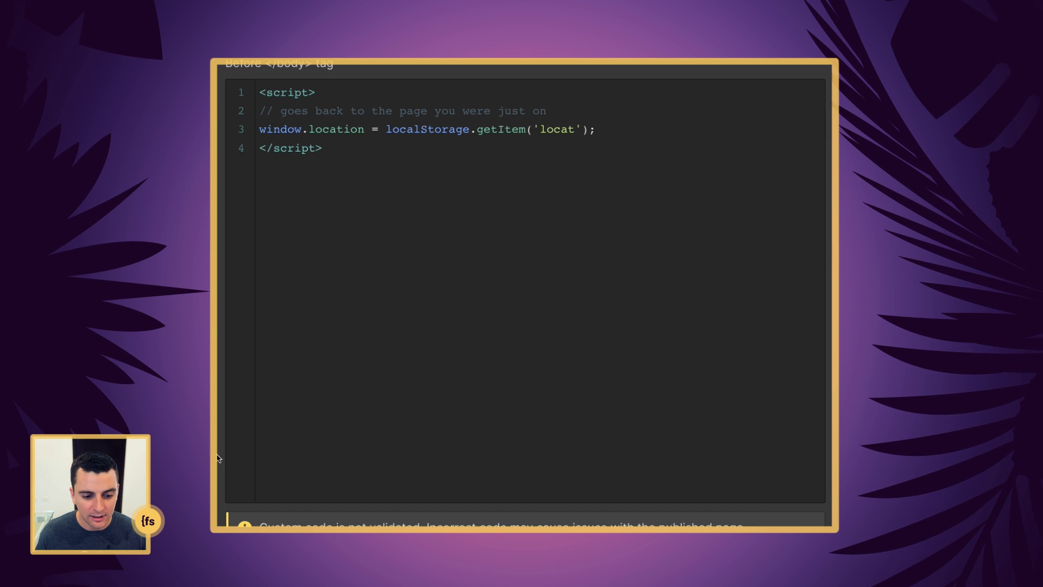
scroll(217, 458, "up", 1)
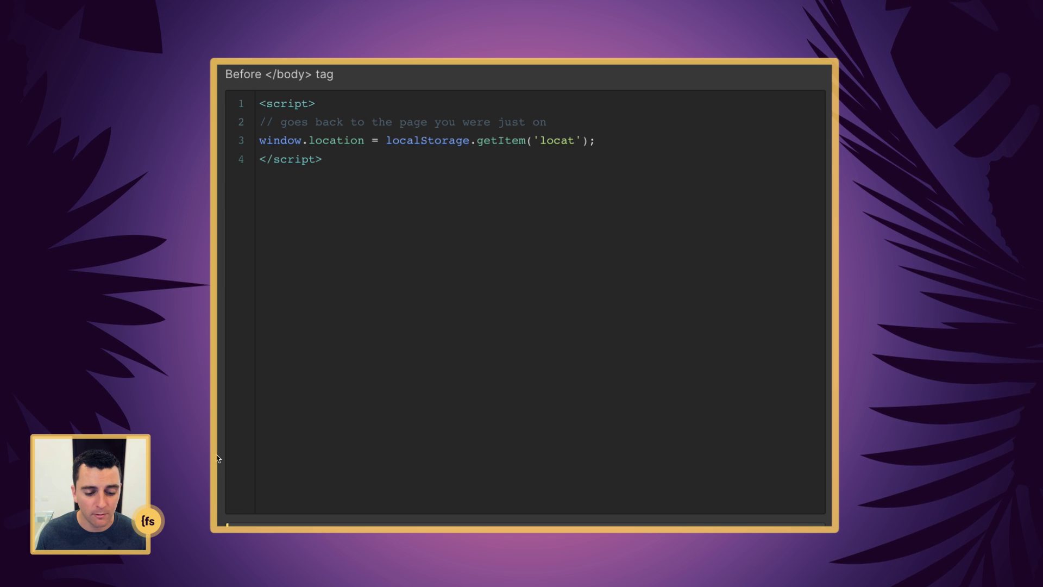
scroll(217, 458, "up", 15)
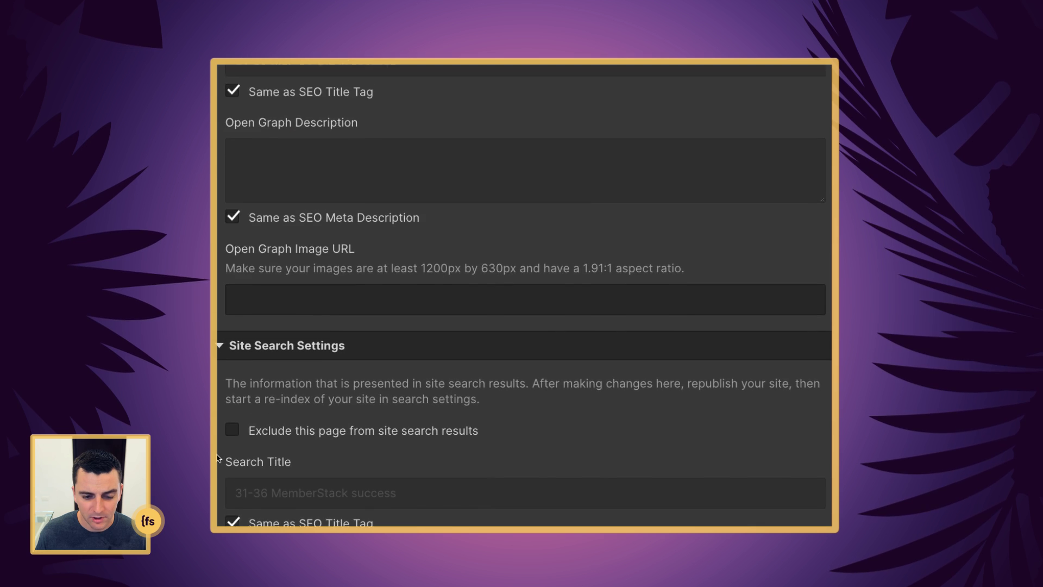
scroll(218, 458, "up", 10)
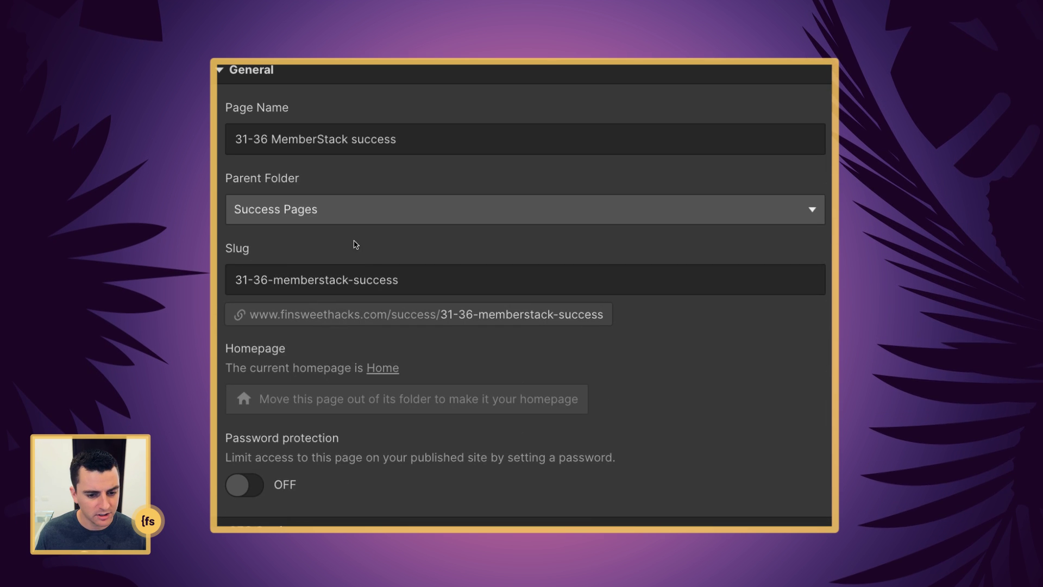
left_click(425, 282)
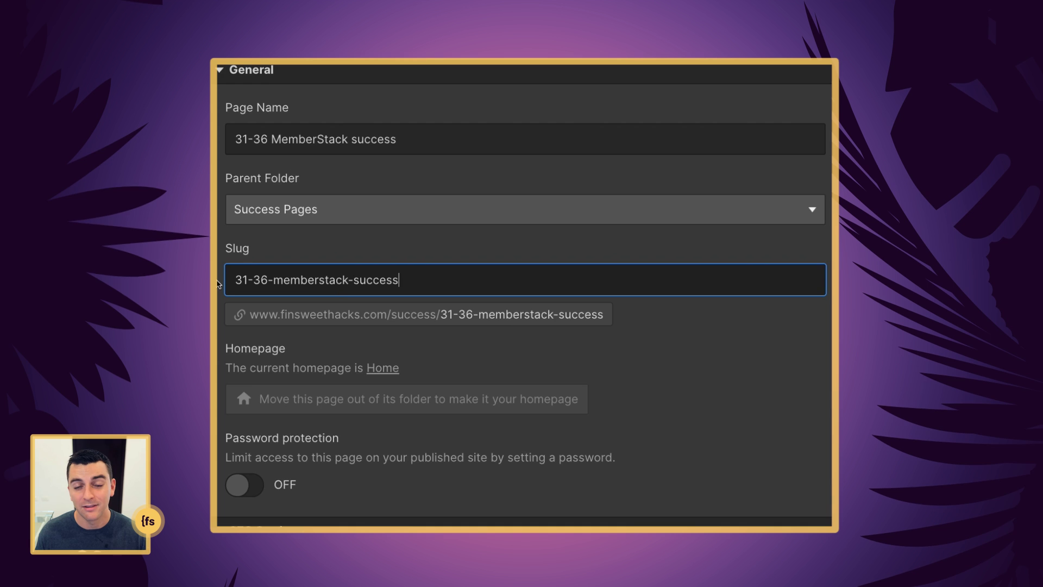
scroll(218, 283, "down", 3)
scroll(218, 284, "down", 15)
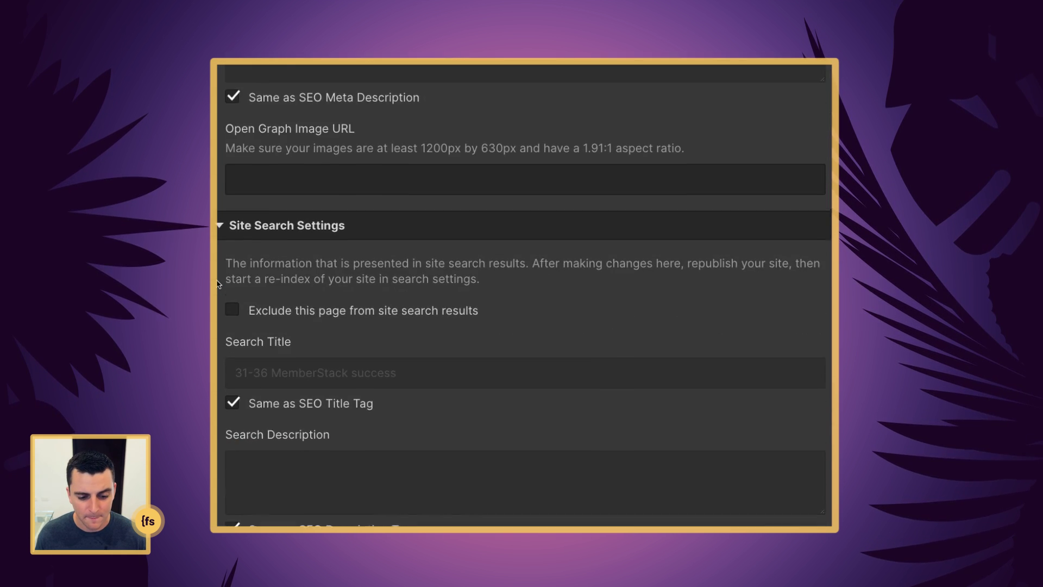
scroll(218, 283, "down", 15)
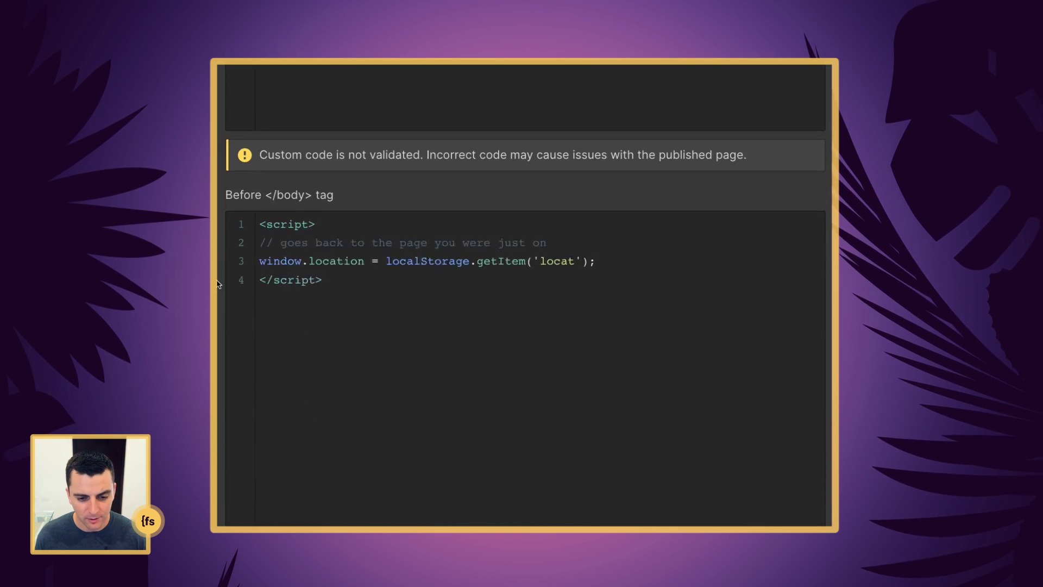
scroll(218, 284, "down", 2)
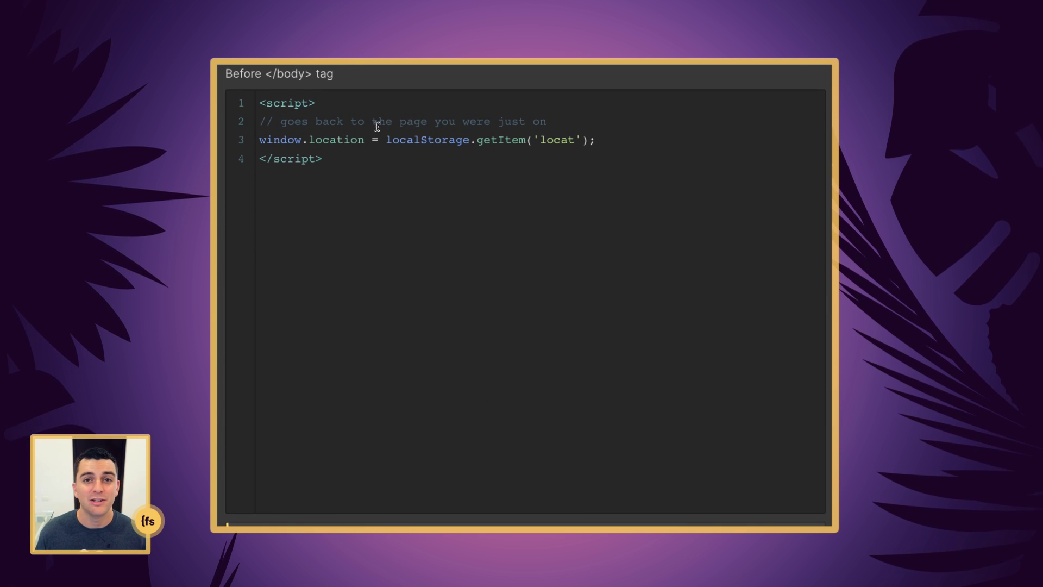
left_click_drag(368, 141, 252, 139)
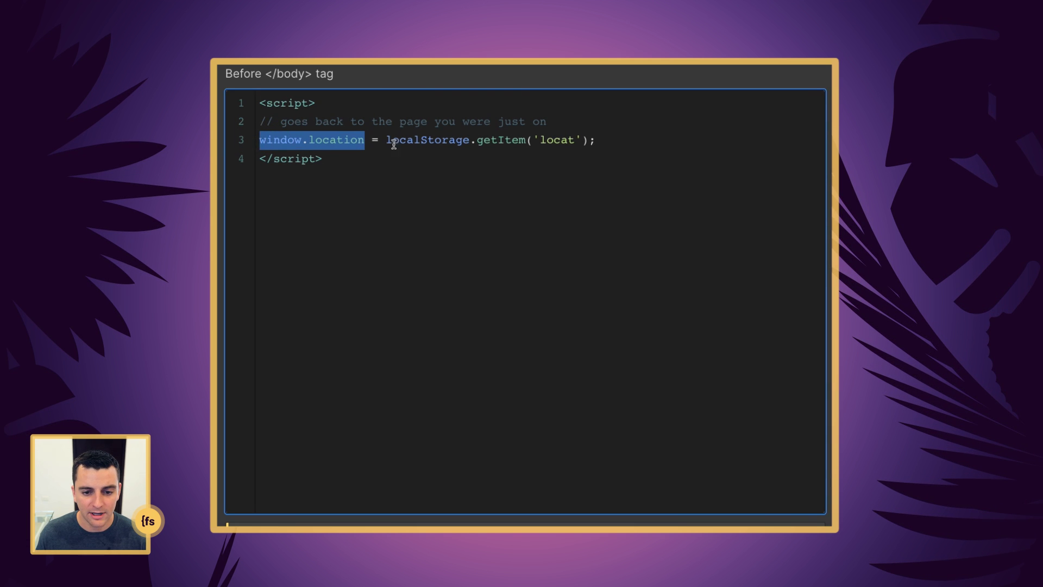
left_click_drag(385, 140, 606, 140)
left_click(604, 139)
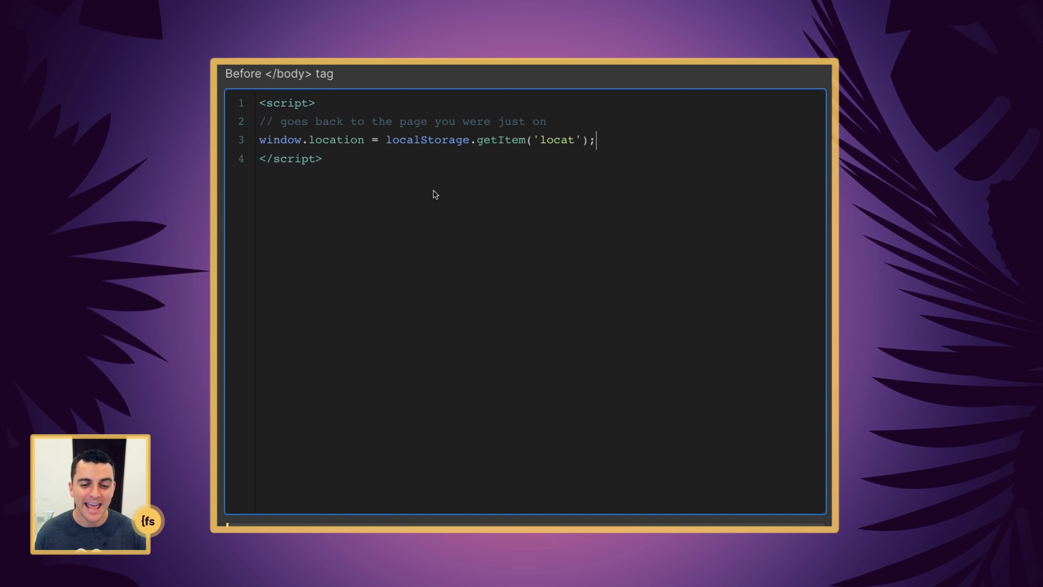
scroll(433, 193, "up", 2)
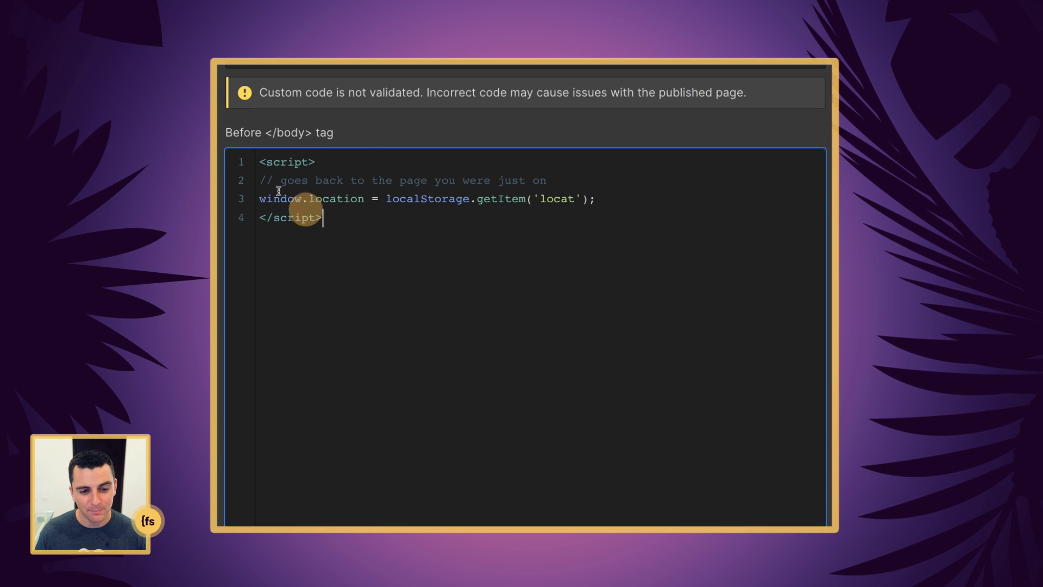
- Cut the four-line redirect script from Before </body> and paste it into Inside <head>
left_click_drag(325, 217, 231, 142)
key("ctrl+c")
key("BackSpace")
scroll(477, 302, "up", 10)
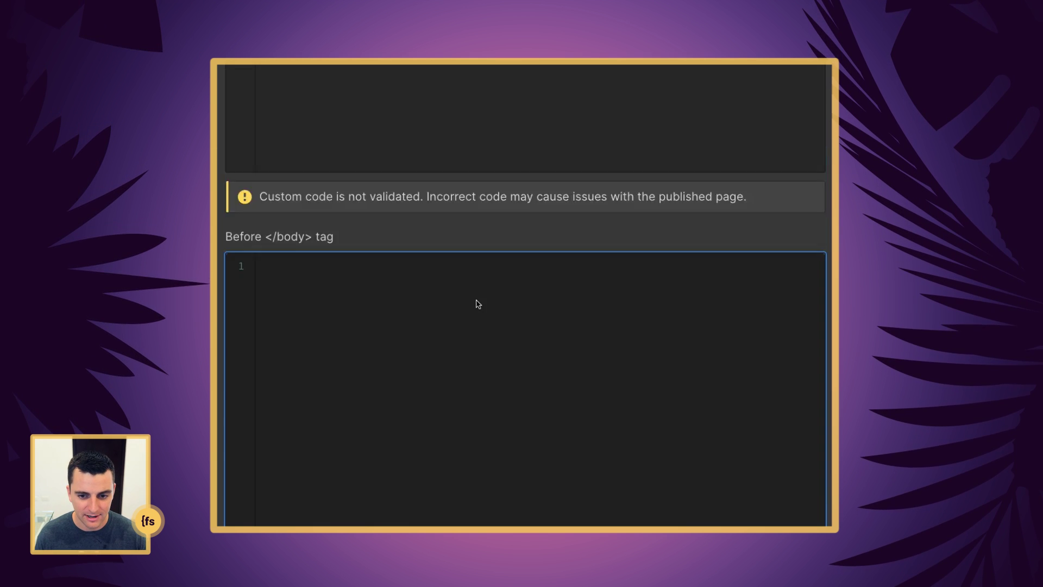
key("ctrl+v")
scroll(421, 307, "down", 6)
scroll(420, 310, "down", 1)
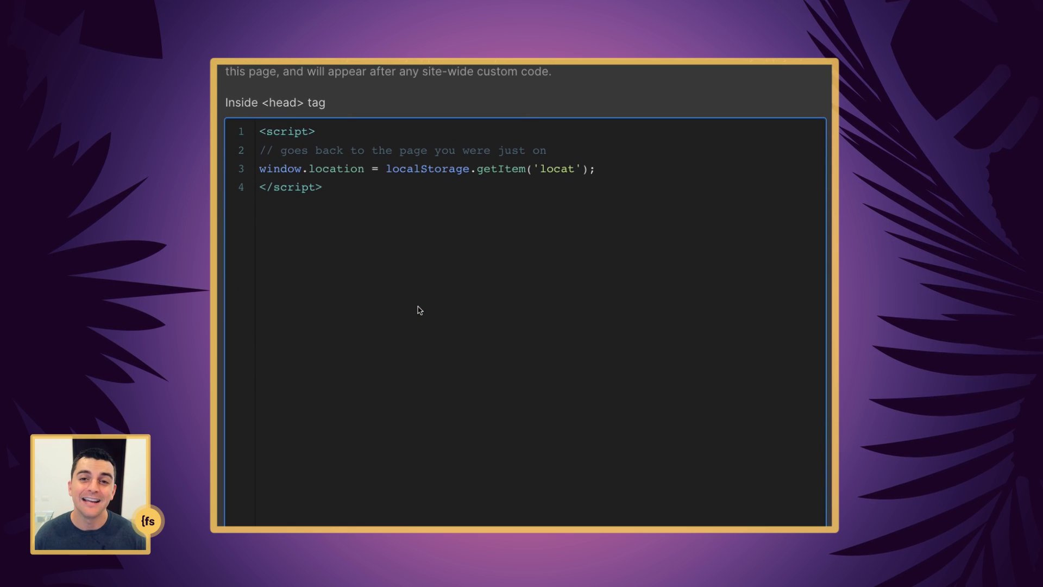